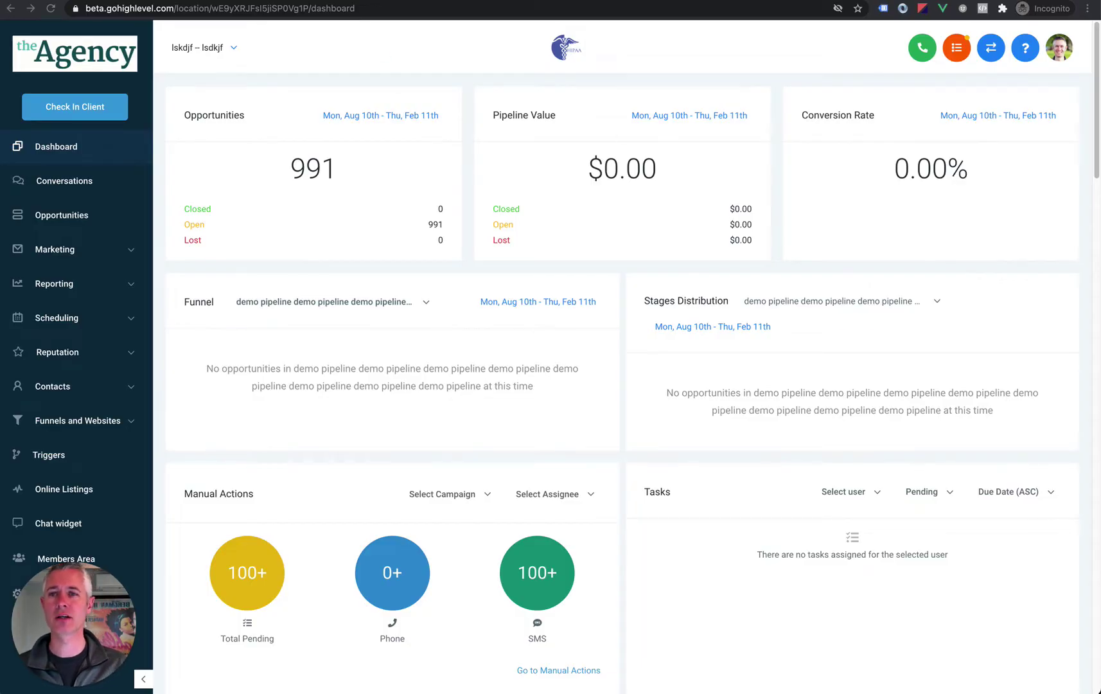
# Switch to the Text-Fig4.png infographic with the 33%, 48%, 78% and 79% texting figures
pyautogui.hotkey('ctrl', 'Tab')
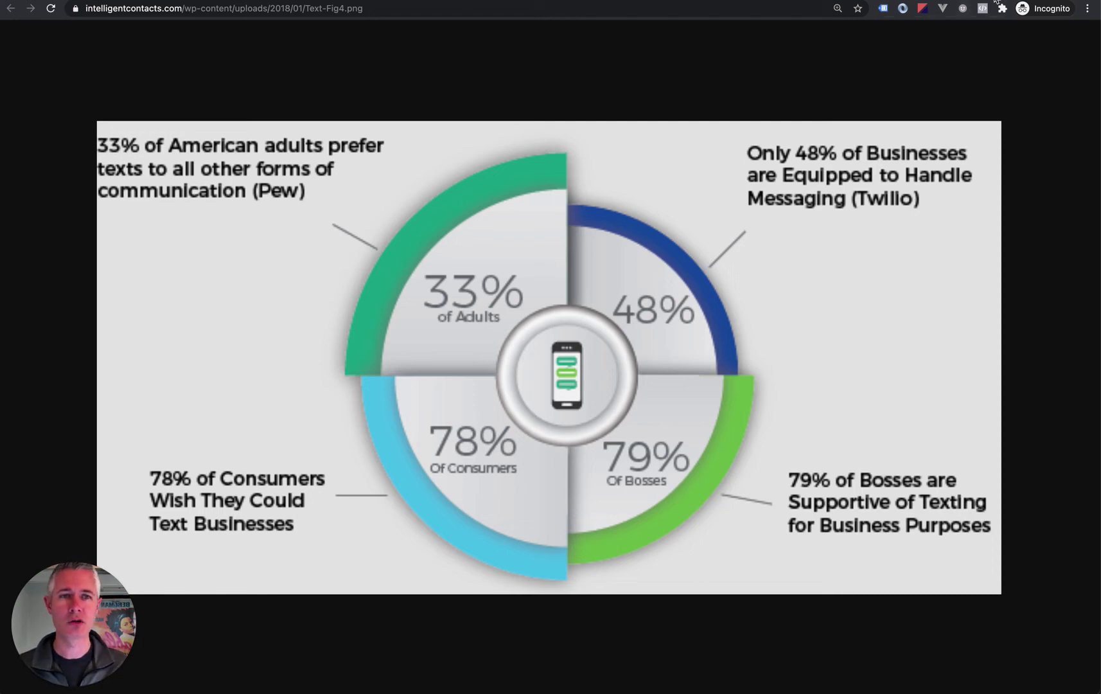
# Search Google for 'google my business messaging' and preview the Read and reply to messages help article
pyautogui.press('super+bracketleft')
pyautogui.click(388, 9)
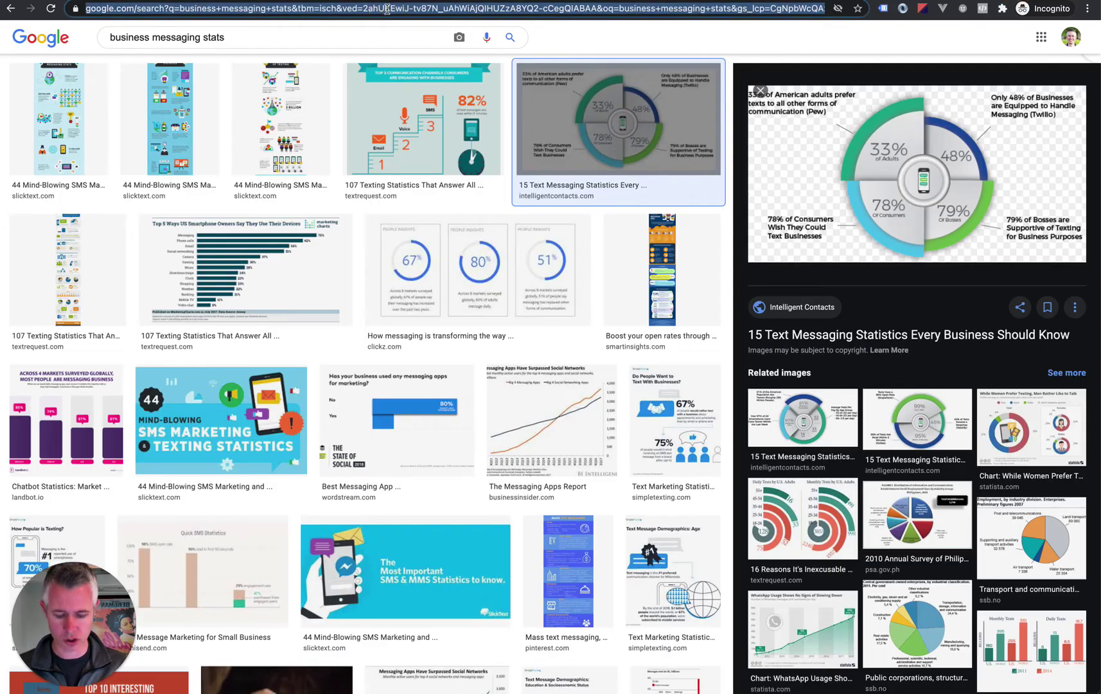
pyautogui.write('google my business')
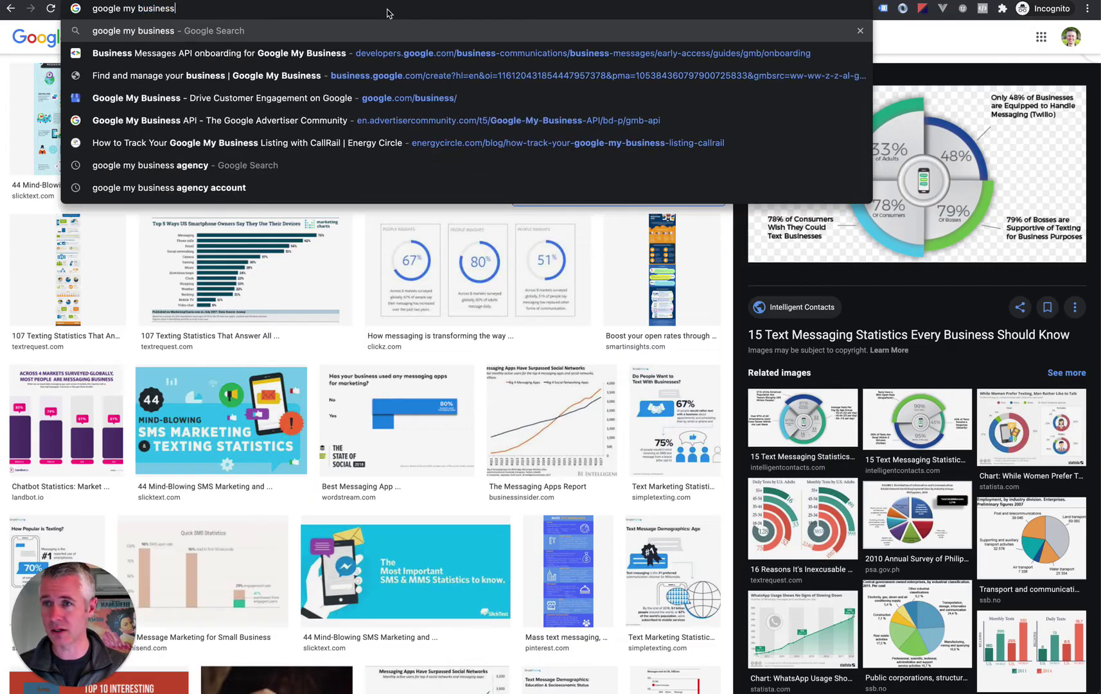
pyautogui.write(' messaging')
pyautogui.press('Return')
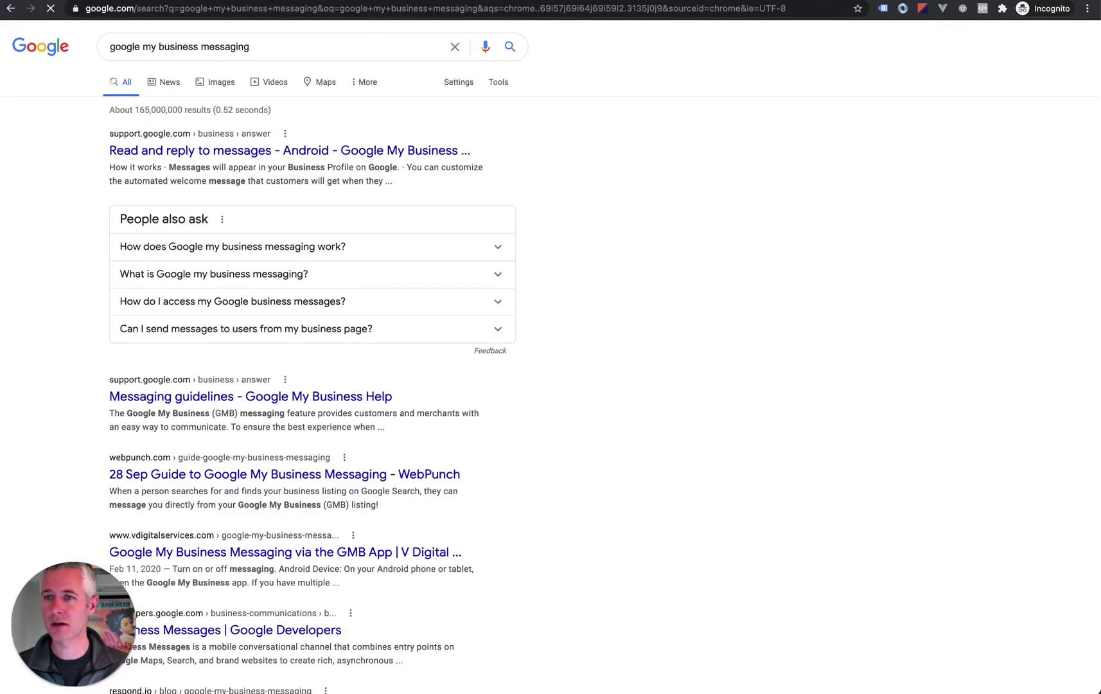
pyautogui.click(260, 158)
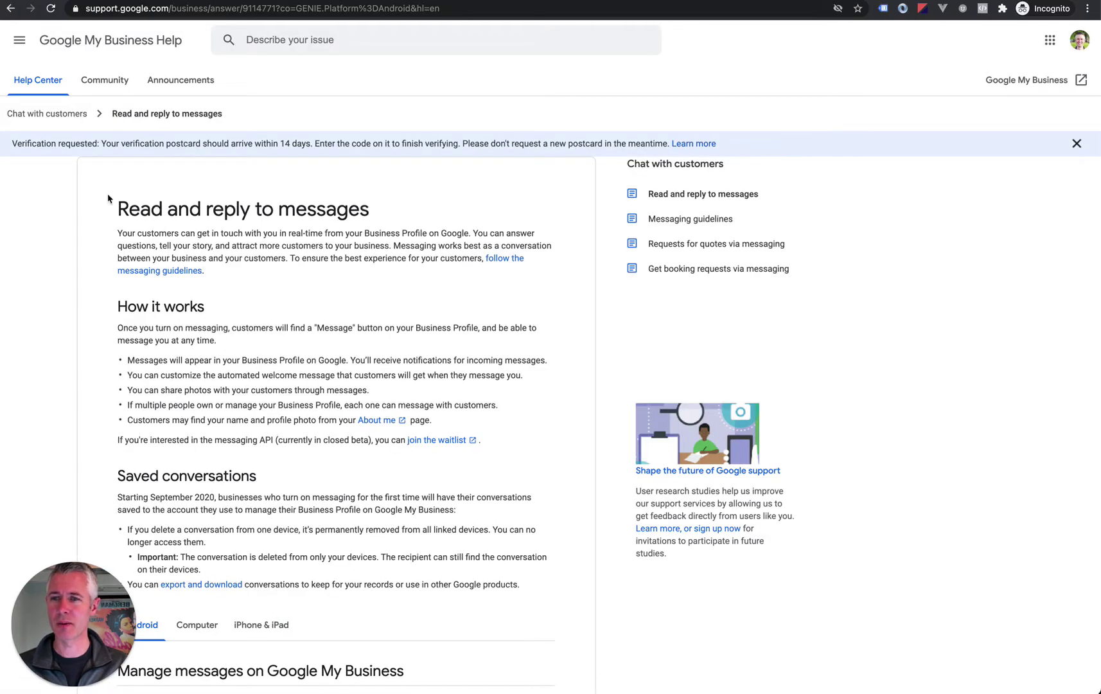
pyautogui.click(10, 8)
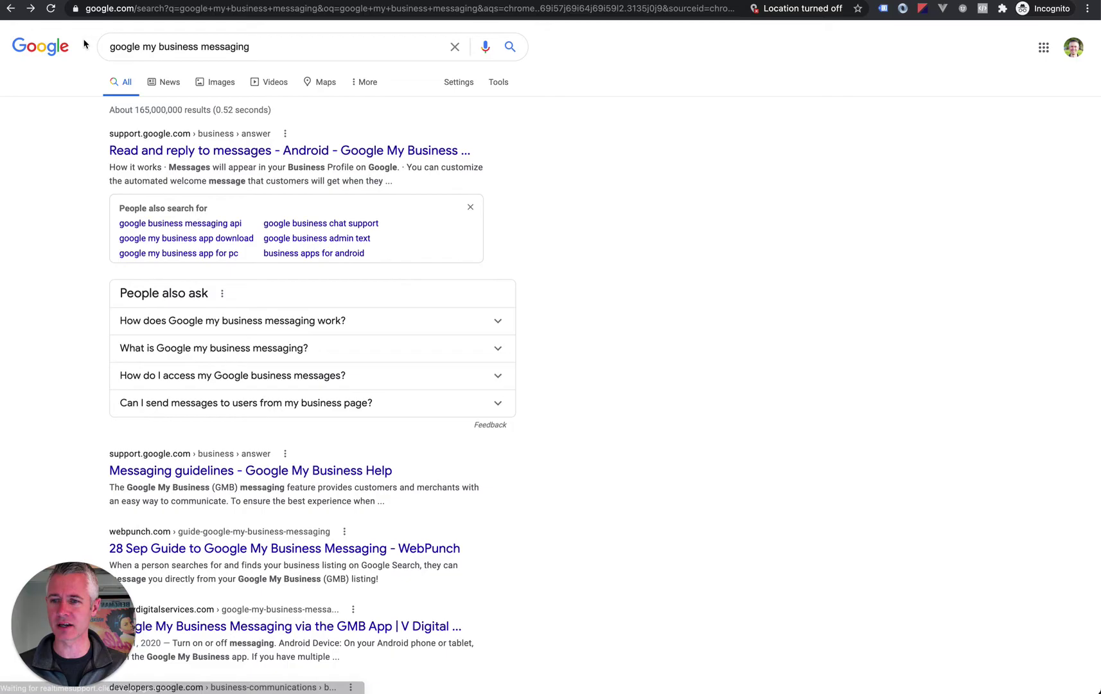
# Replace the search query with 'plumber near me' and run it
pyautogui.click(231, 42)
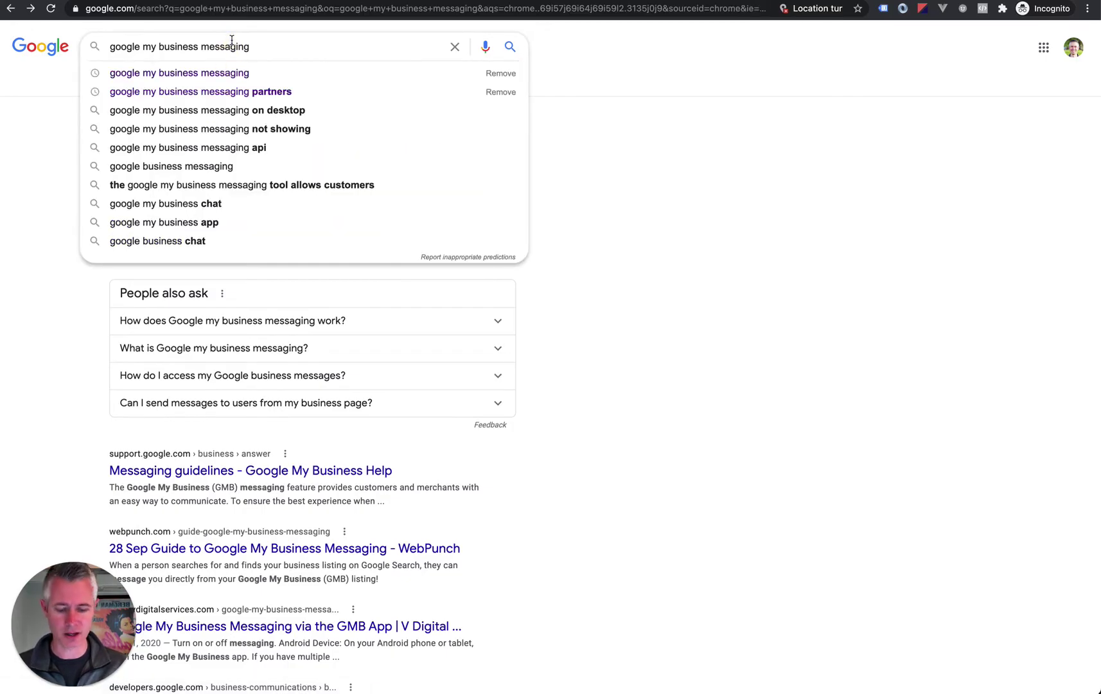
pyautogui.tripleClick(231, 43)
pyautogui.write('plumber')
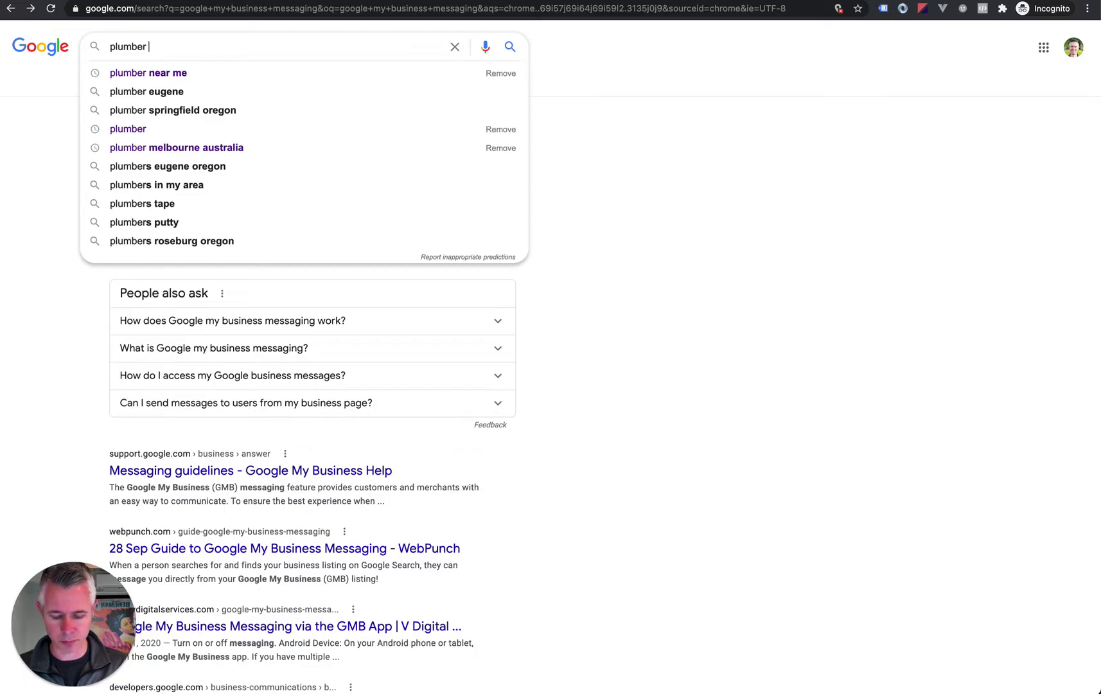
pyautogui.write(' near me')
pyautogui.press('Return')
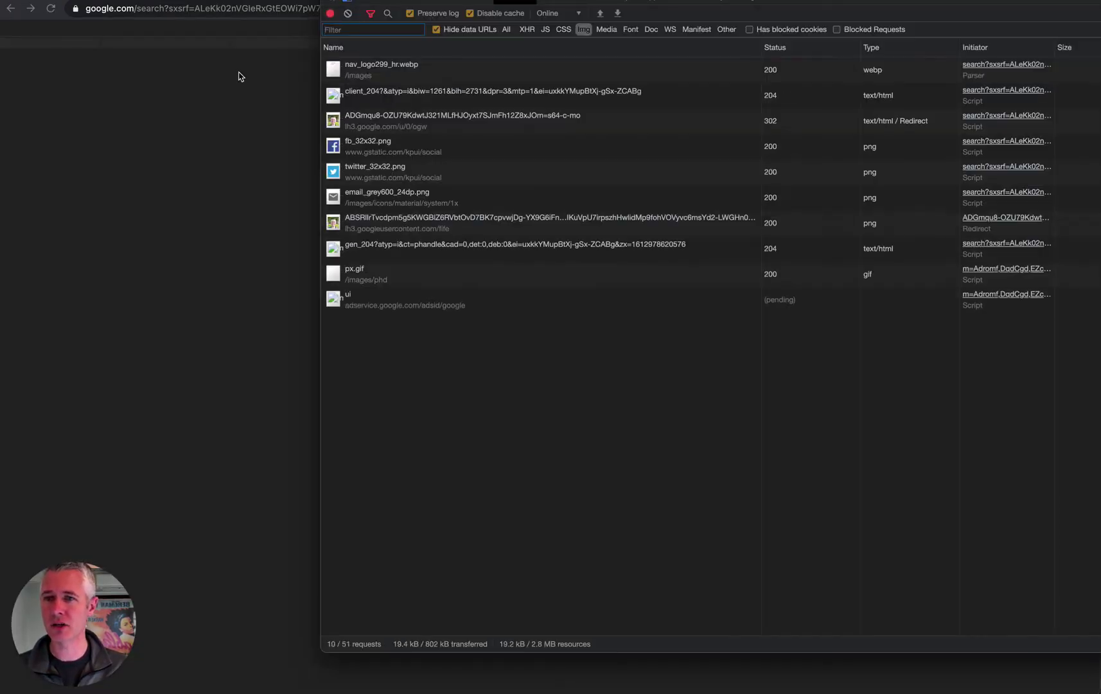
# View the results in an iPhone X preview, down to the LexHelper Business Profile with messaging
pyautogui.click(238, 74)
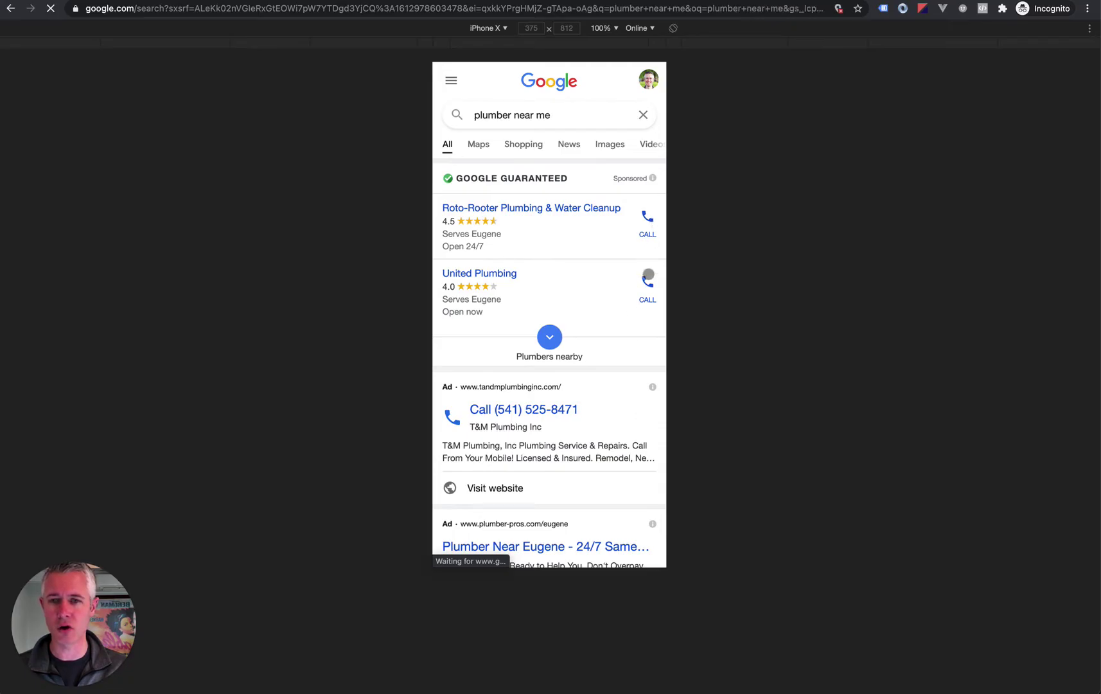
pyautogui.moveTo(588, 366); pyautogui.dragTo(533, 228)
pyautogui.moveTo(529, 341); pyautogui.dragTo(545, 181)
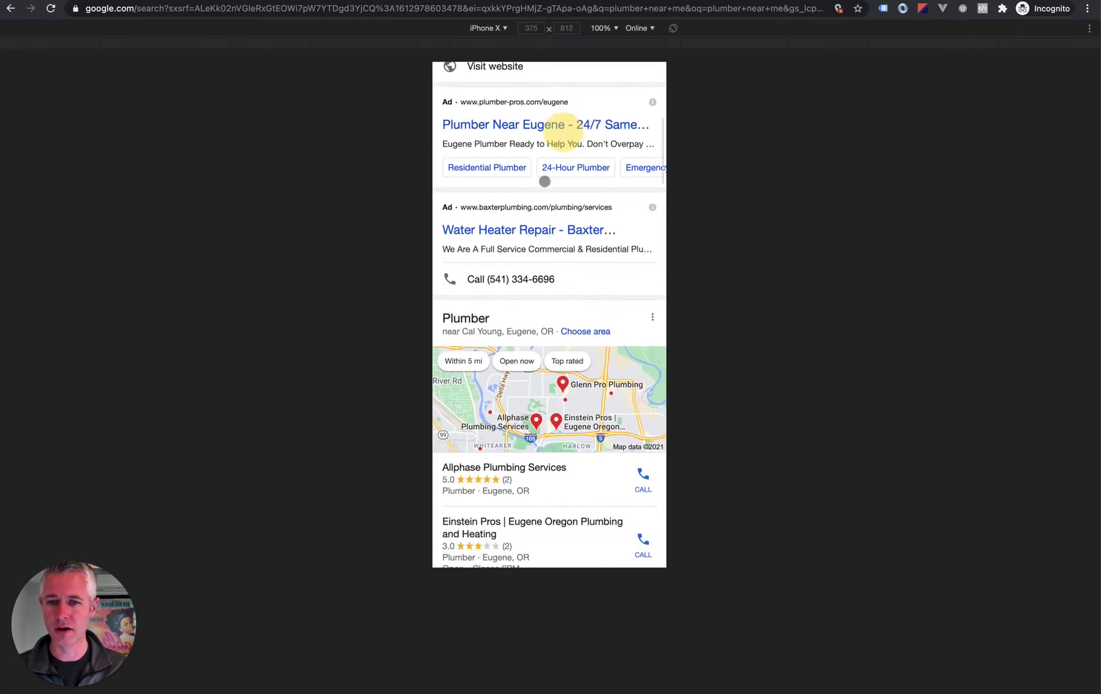
pyautogui.moveTo(536, 332); pyautogui.dragTo(590, 164)
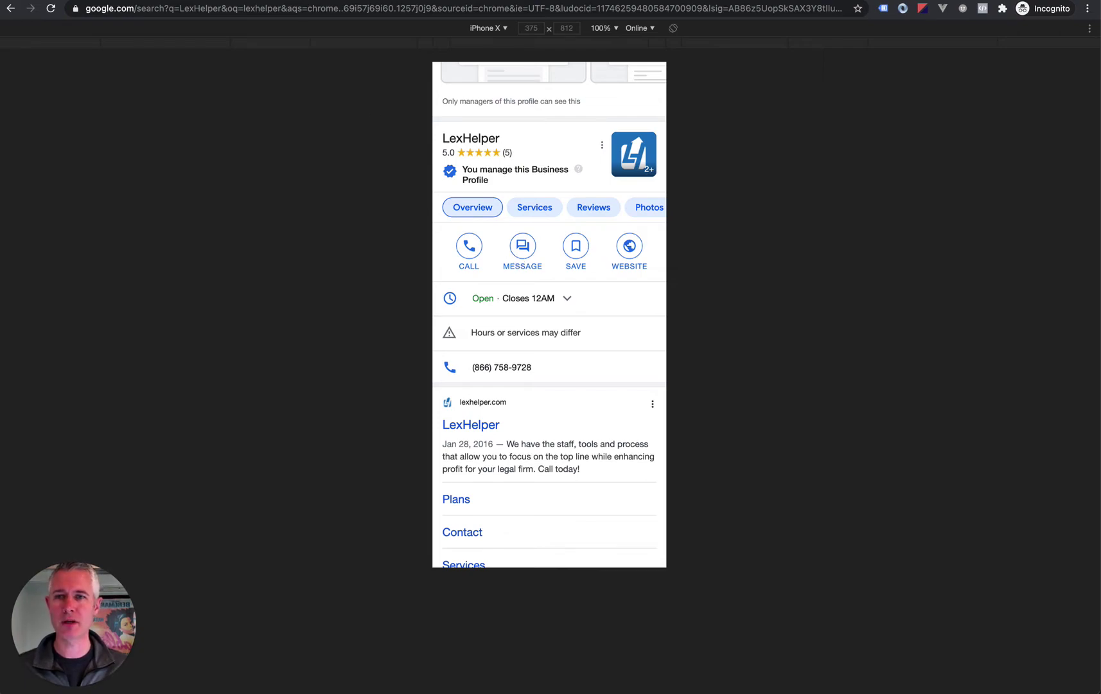
# Show the LexHelper chat screenshot with the welcome message, 'Hey' and 'Hey back'
pyautogui.hotkey('ctrl', 'Tab')
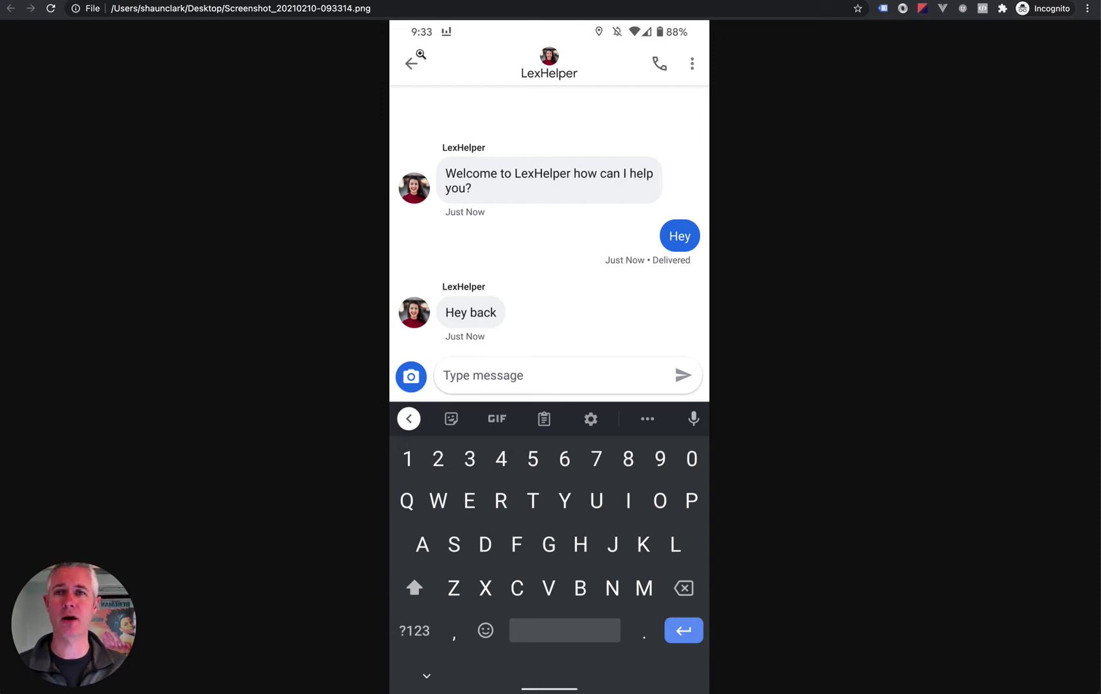
# Open HighLevel Conversations to the Google My Business chat with 'Hey' and 'Hey back', expanding the GMB reply box
pyautogui.hotkey('ctrl', 'Tab')
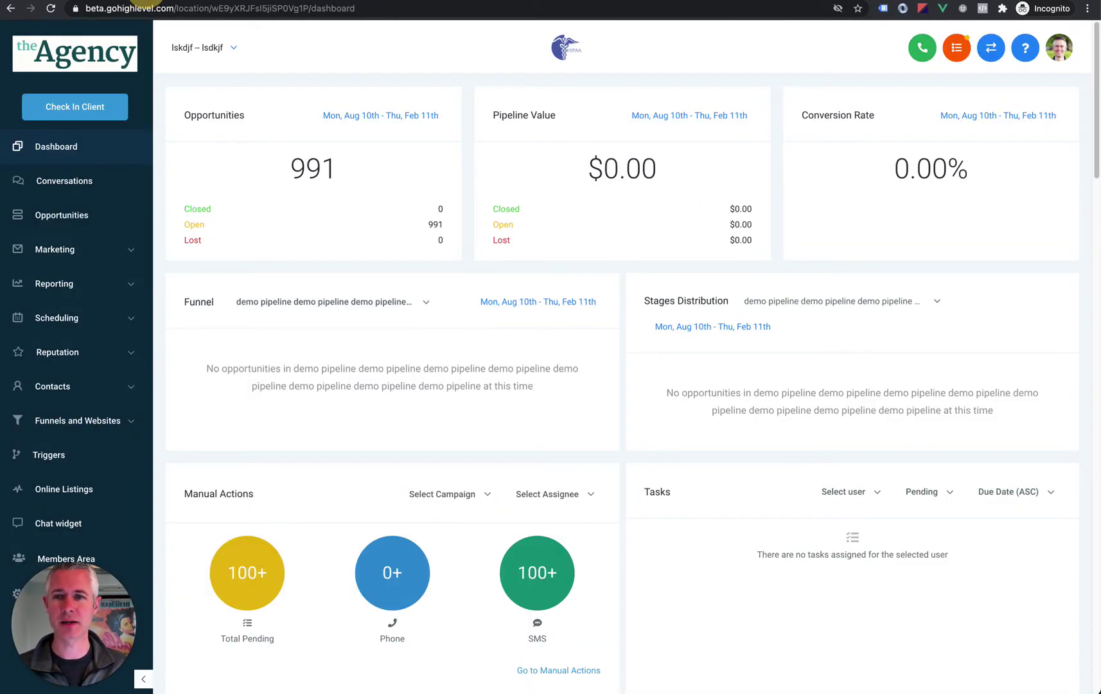
pyautogui.click(76, 191)
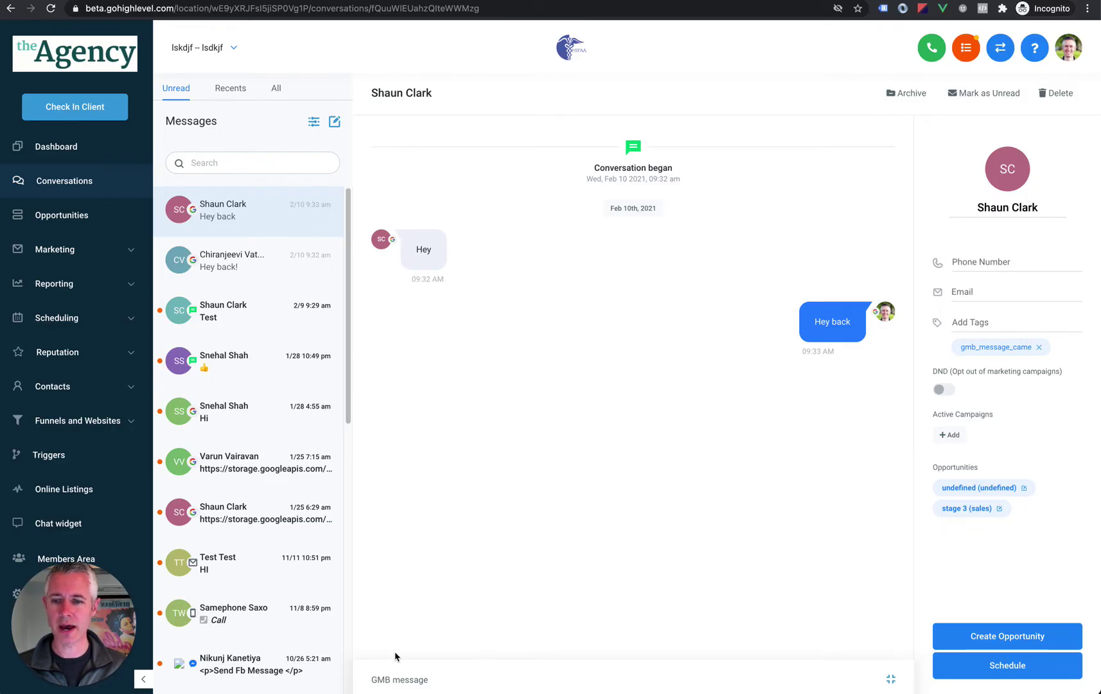
pyautogui.click(405, 682)
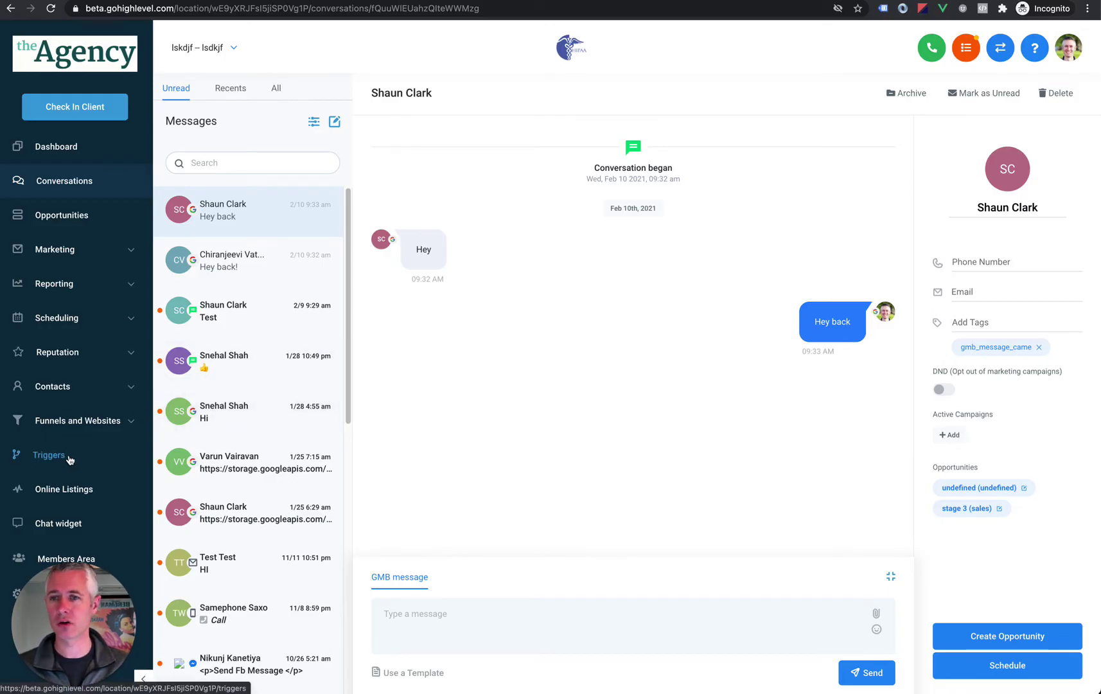
pyautogui.moveTo(80, 573); pyautogui.dragTo(300, 397)
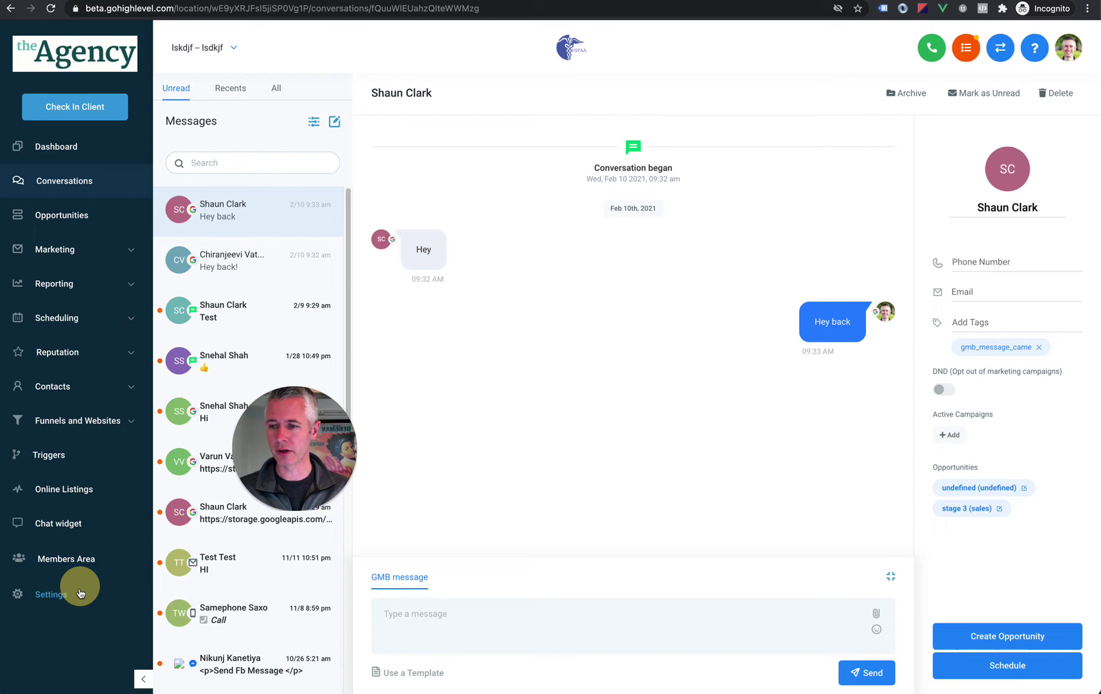
# Go to Settings > Integrations to see Google My Business linked to LexHelper with GMB messages enabled
pyautogui.click(54, 592)
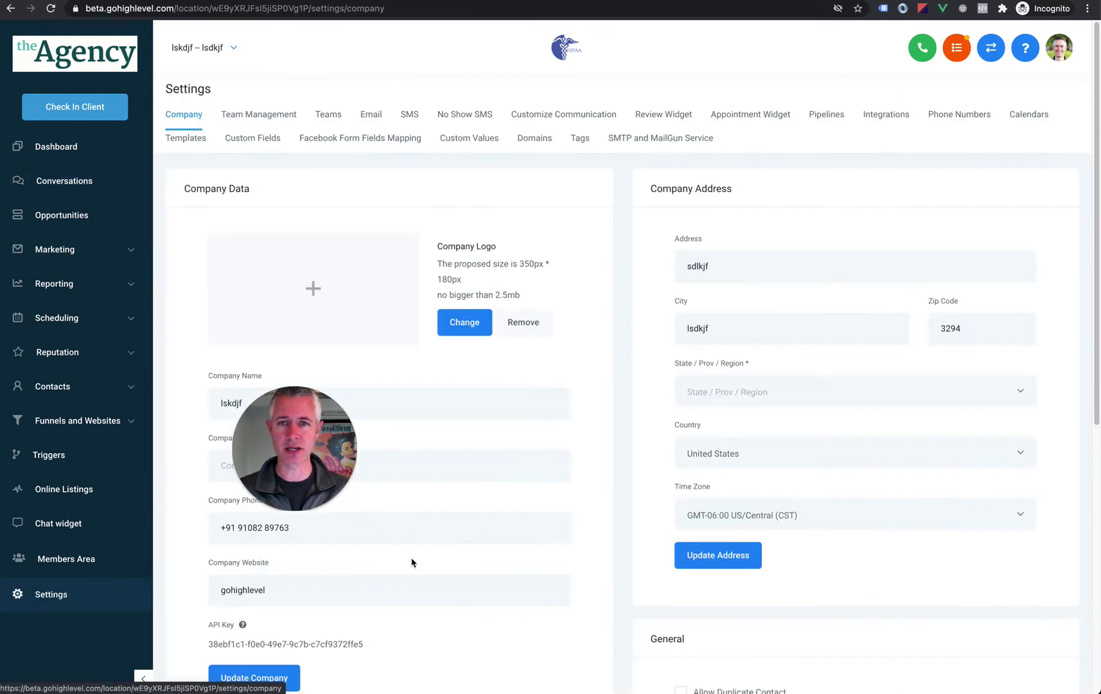
pyautogui.click(889, 122)
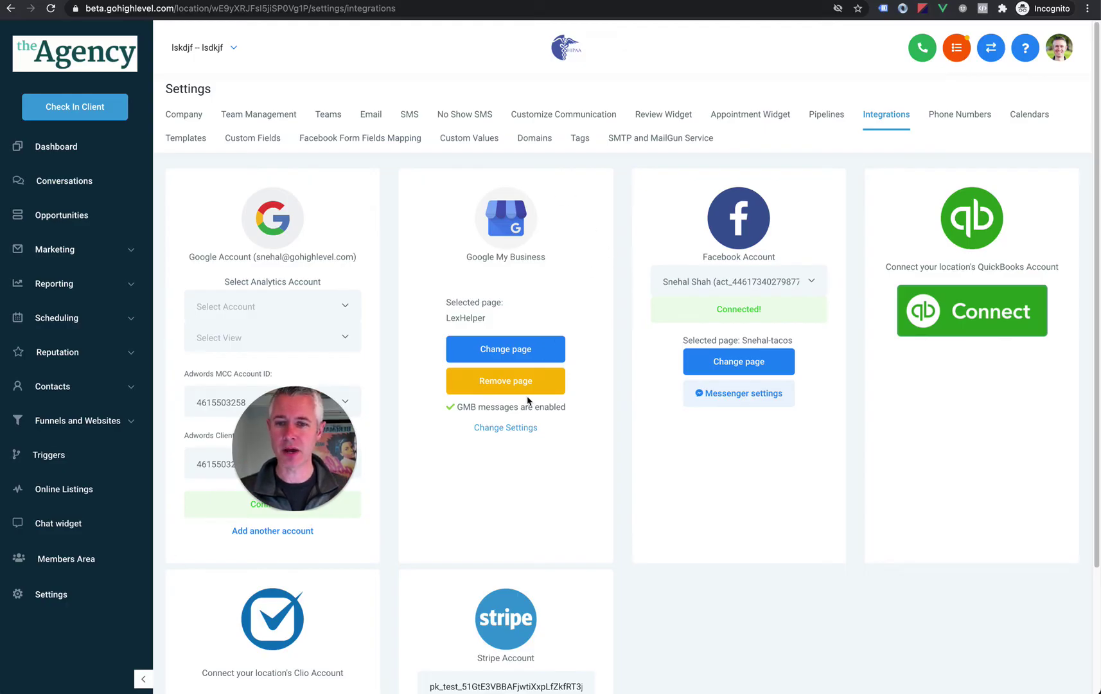
# Review the Google My Business chat configuration form, then return to the location Dashboard
pyautogui.click(505, 428)
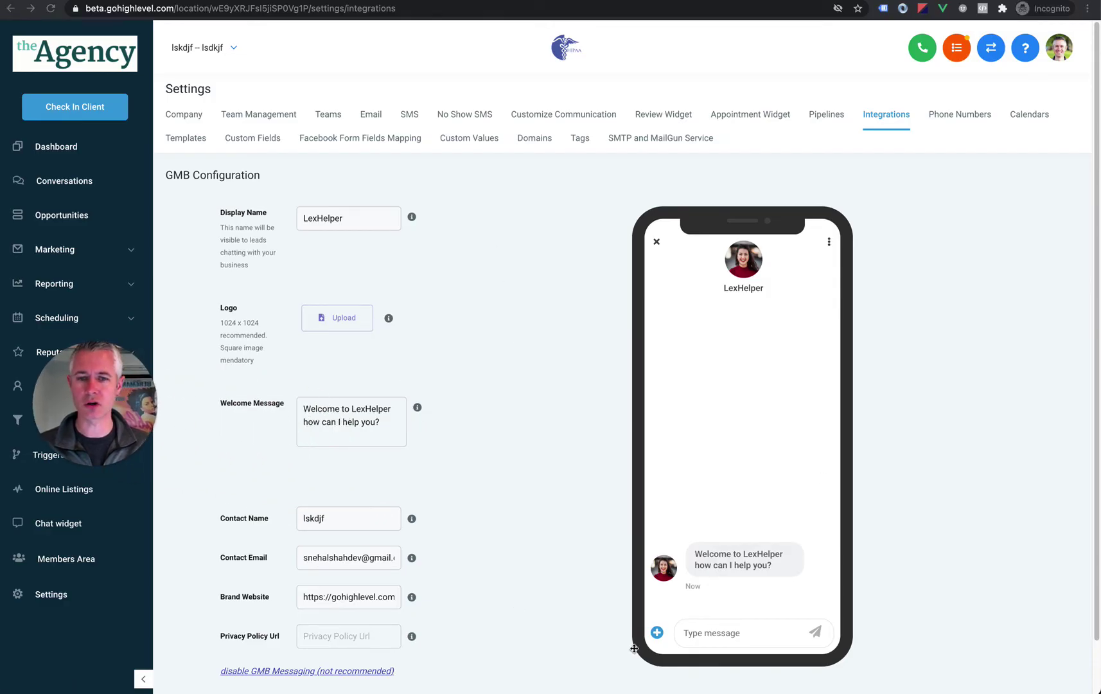
pyautogui.scroll(-2, 656, 312)
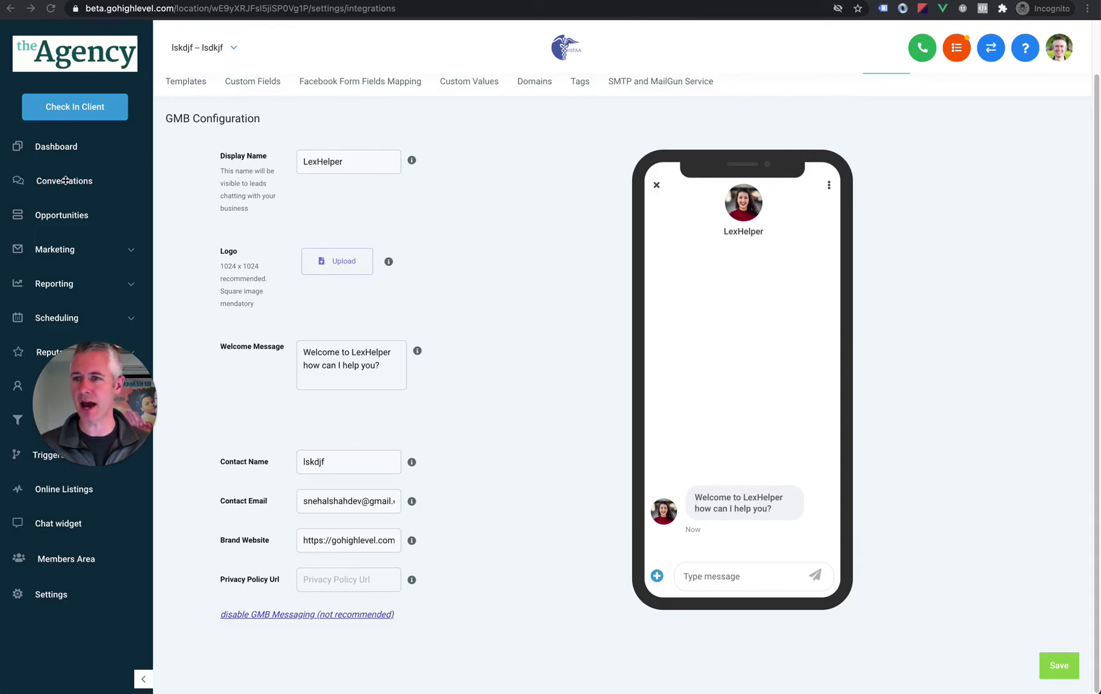
pyautogui.click(75, 148)
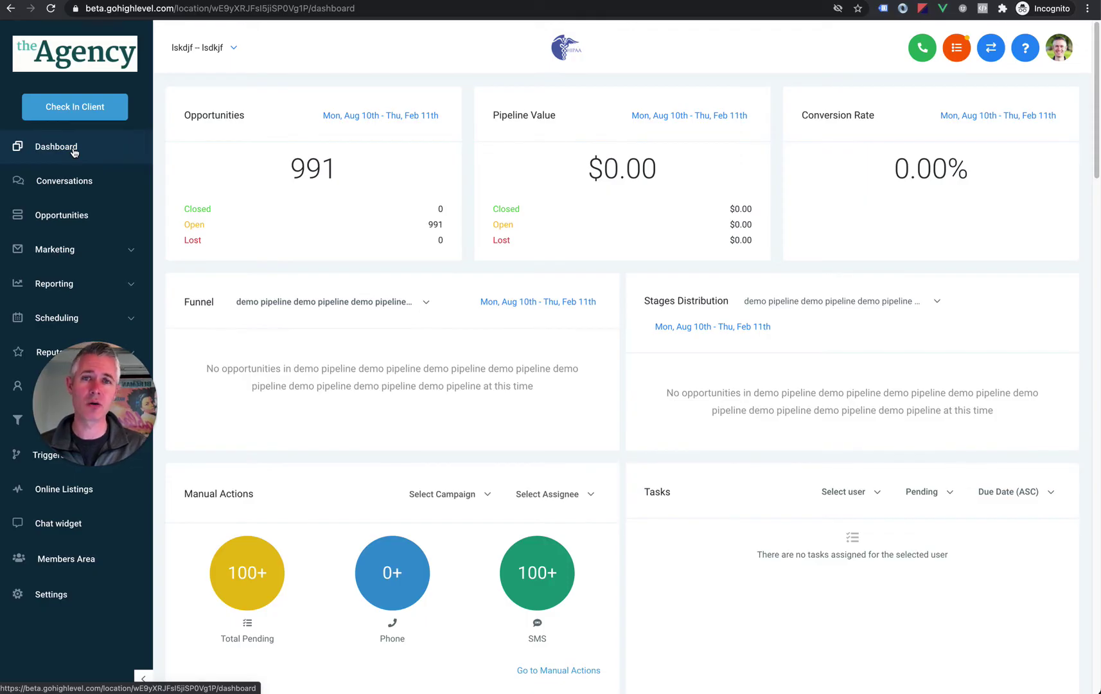
# Browse more nearby plumbing businesses in the mobile search, then return to the top Google Guaranteed results
pyautogui.hotkey('ctrl', 'Tab')
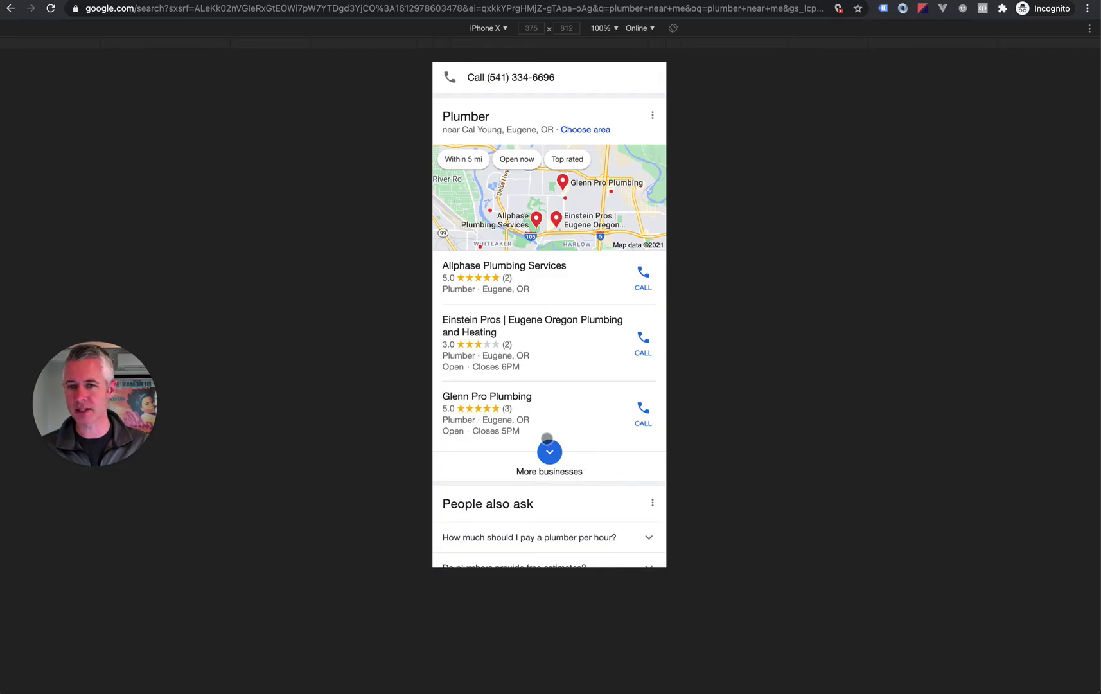
pyautogui.click(547, 454)
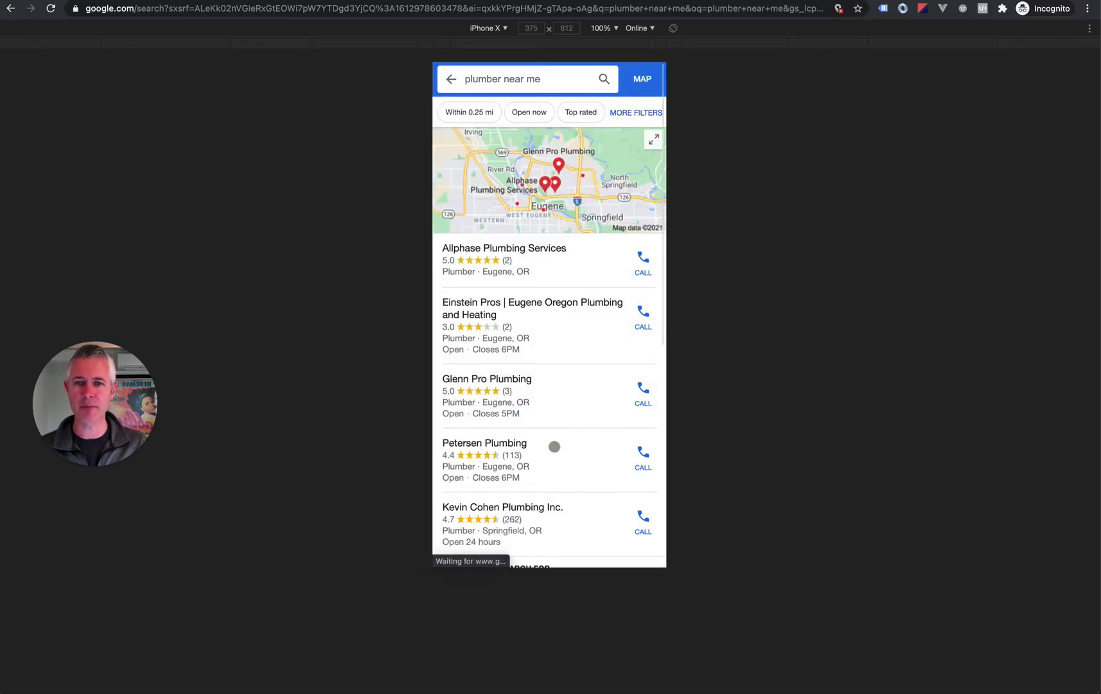
pyautogui.moveTo(566, 470); pyautogui.dragTo(560, 393)
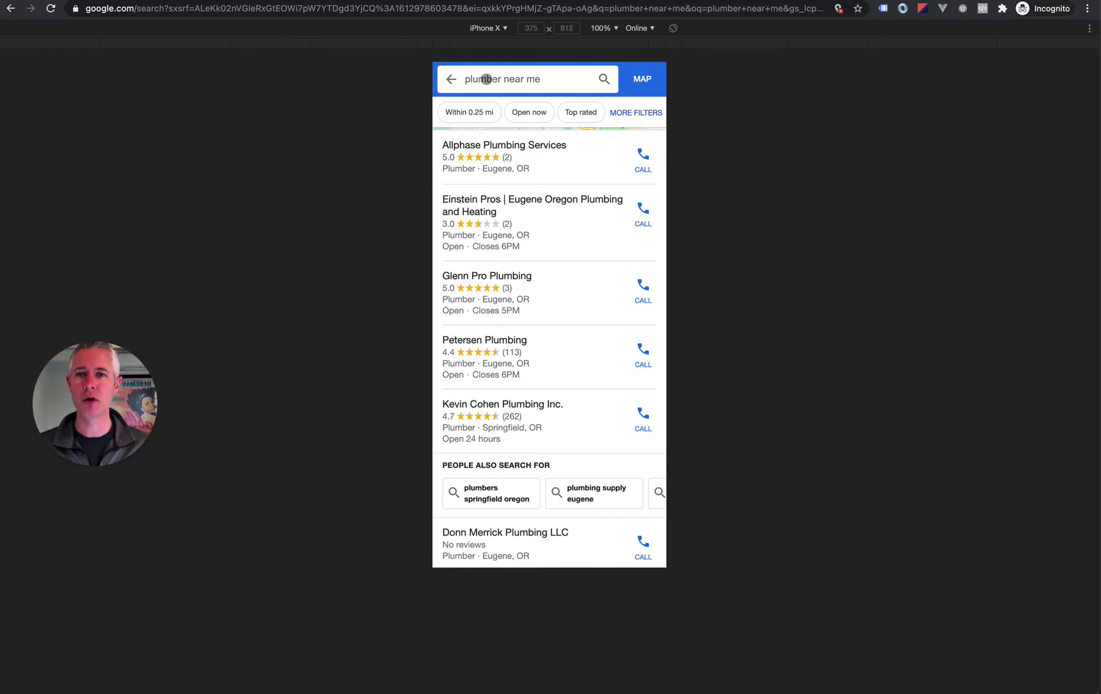
pyautogui.click(449, 78)
pyautogui.scroll(5, 520, 218)
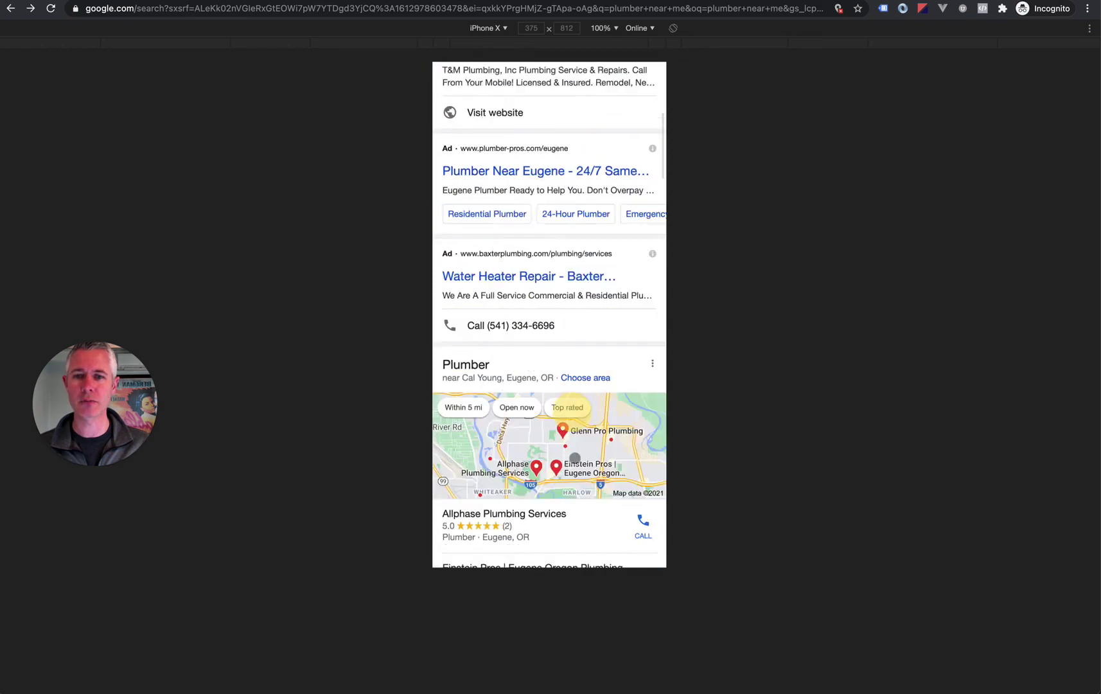
pyautogui.scroll(4, 560, 239)
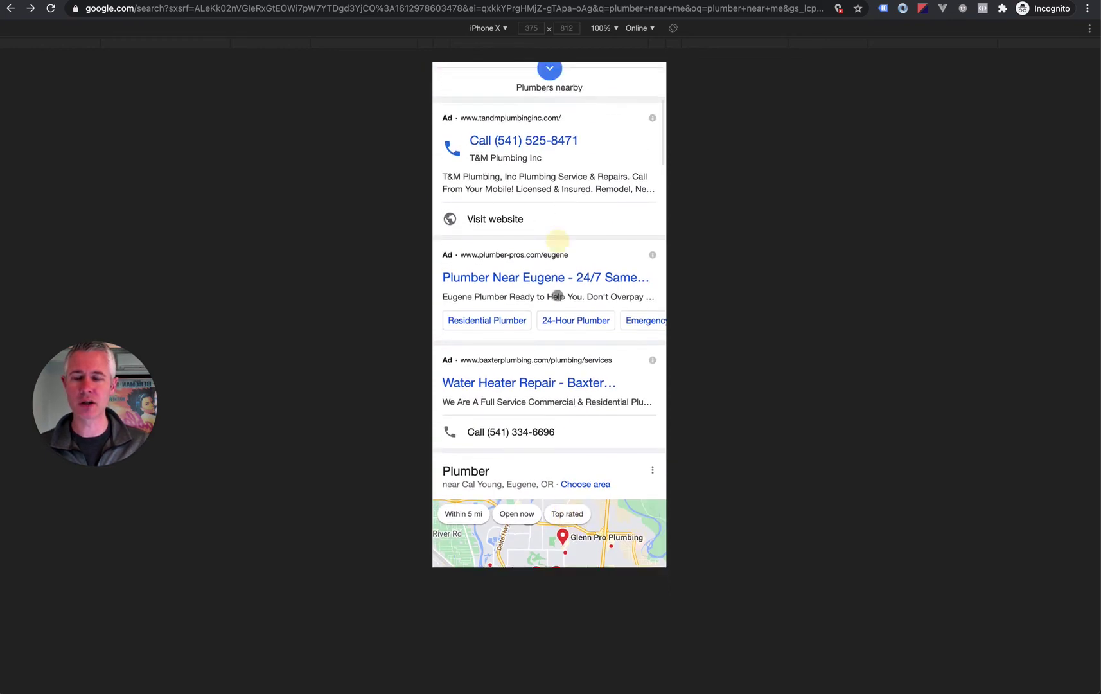
pyautogui.scroll(2, 553, 209)
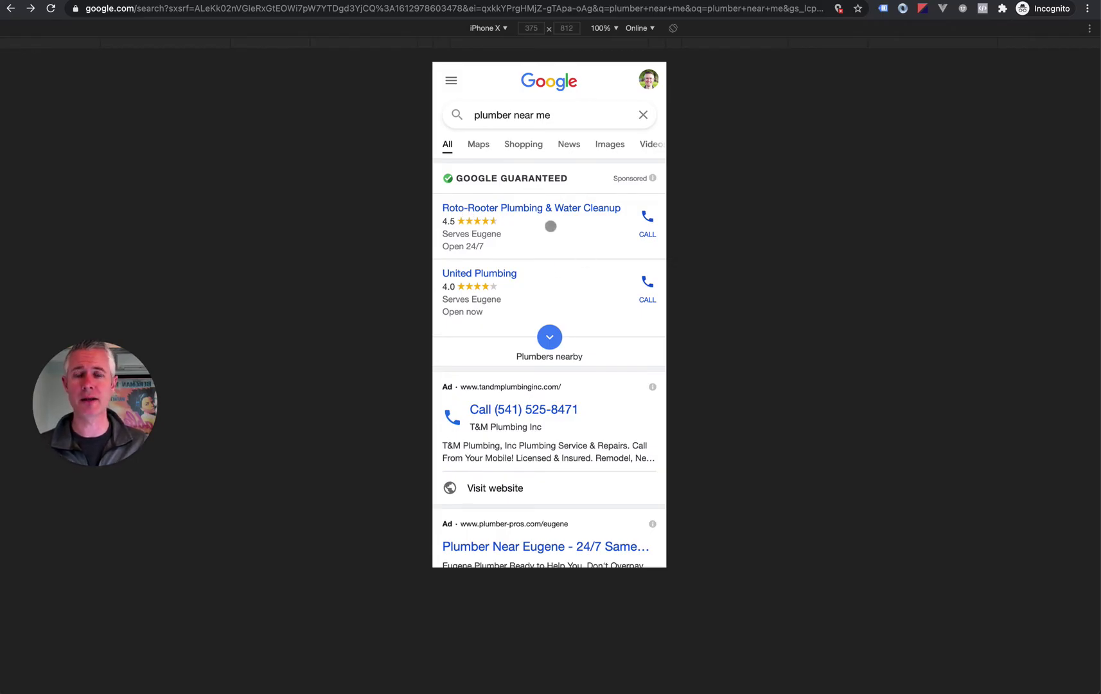
# Inspect the Roto-Rooter Plumbing & Water Cleanup listing, then go back to the HighLevel dashboard
pyautogui.click(551, 226)
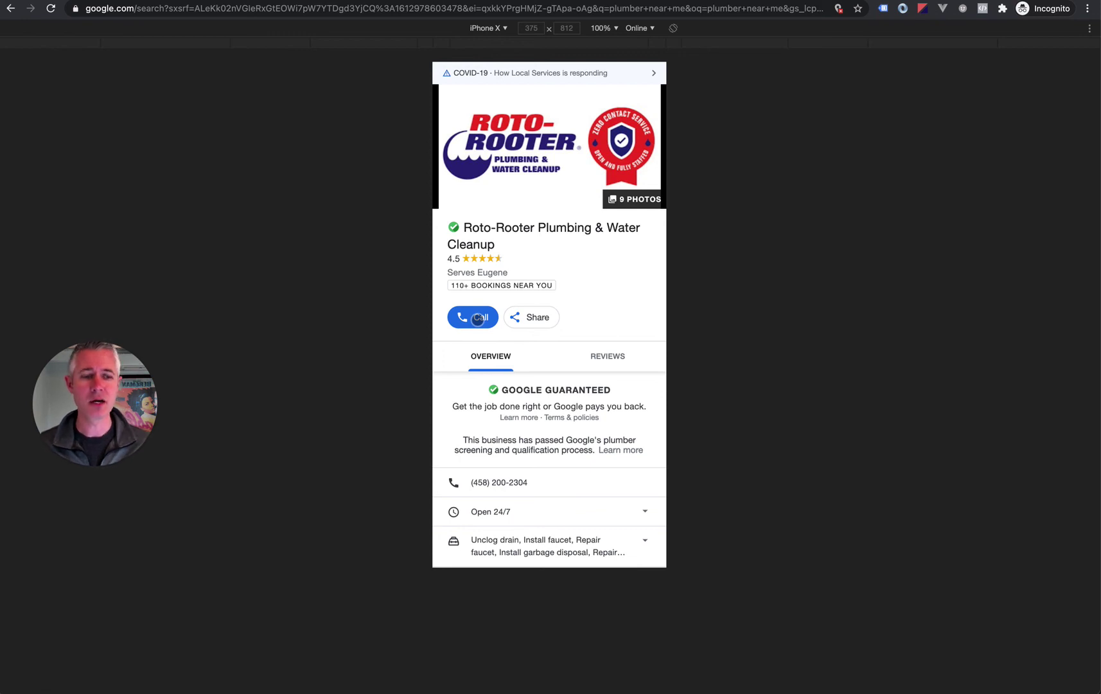
pyautogui.hotkey('ctrl', 'Tab')
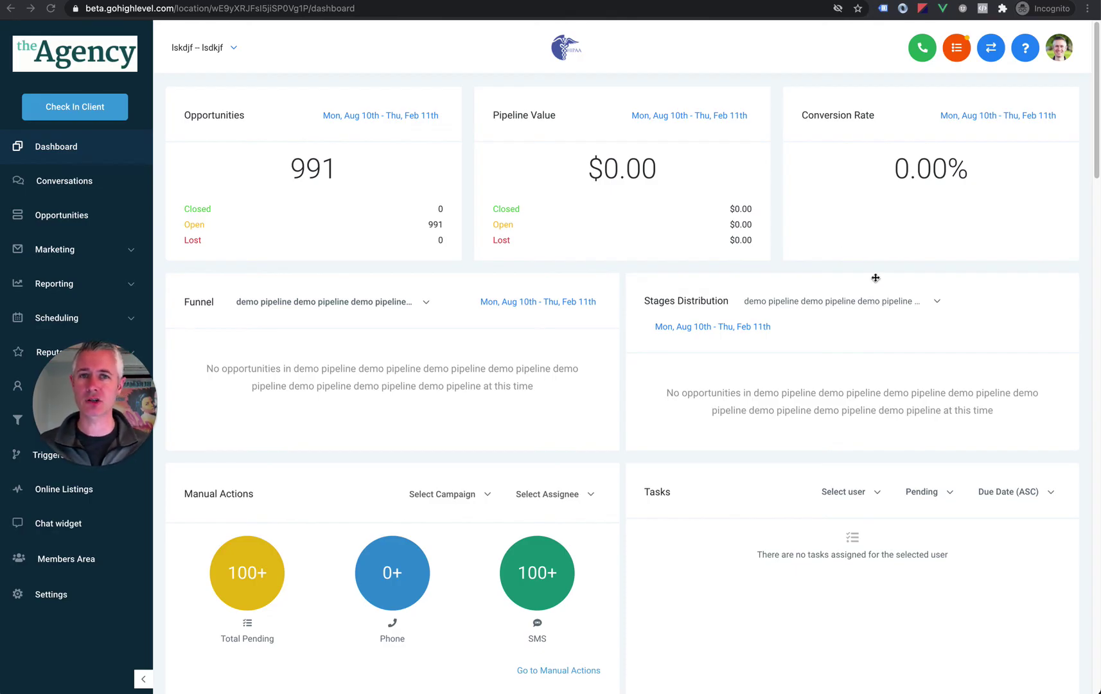
# Open the HighLevel Conversations inbox to the GMB chat's new 09:42 AM snowy landscape photo
pyautogui.click(128, 182)
pyautogui.click(86, 179)
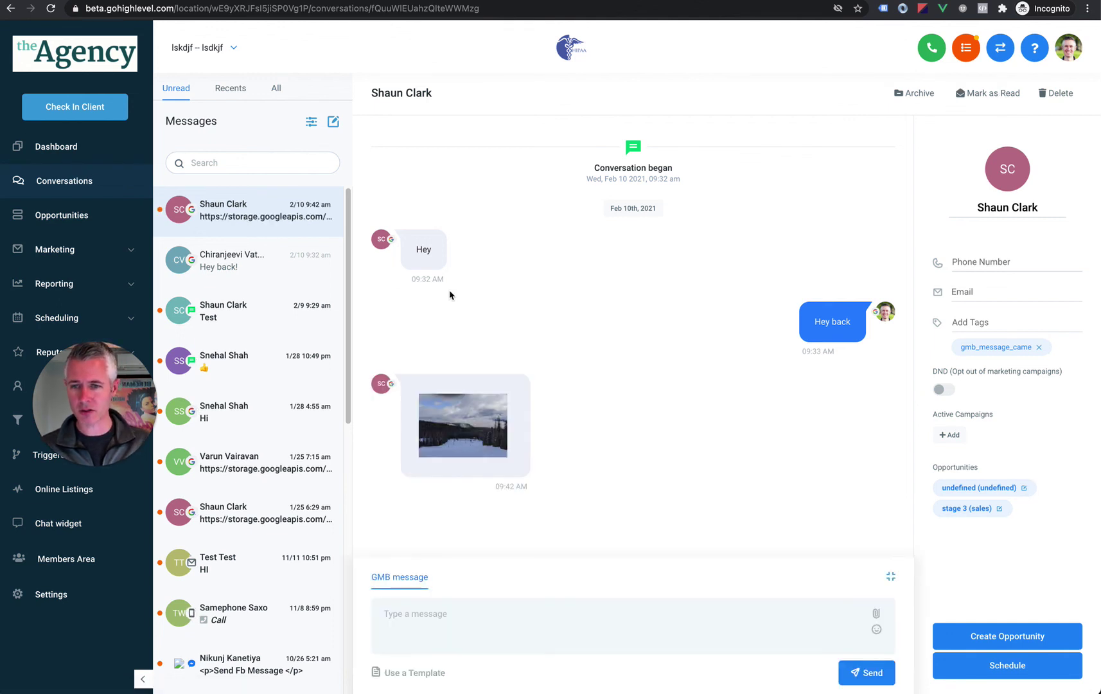
pyautogui.click(454, 426)
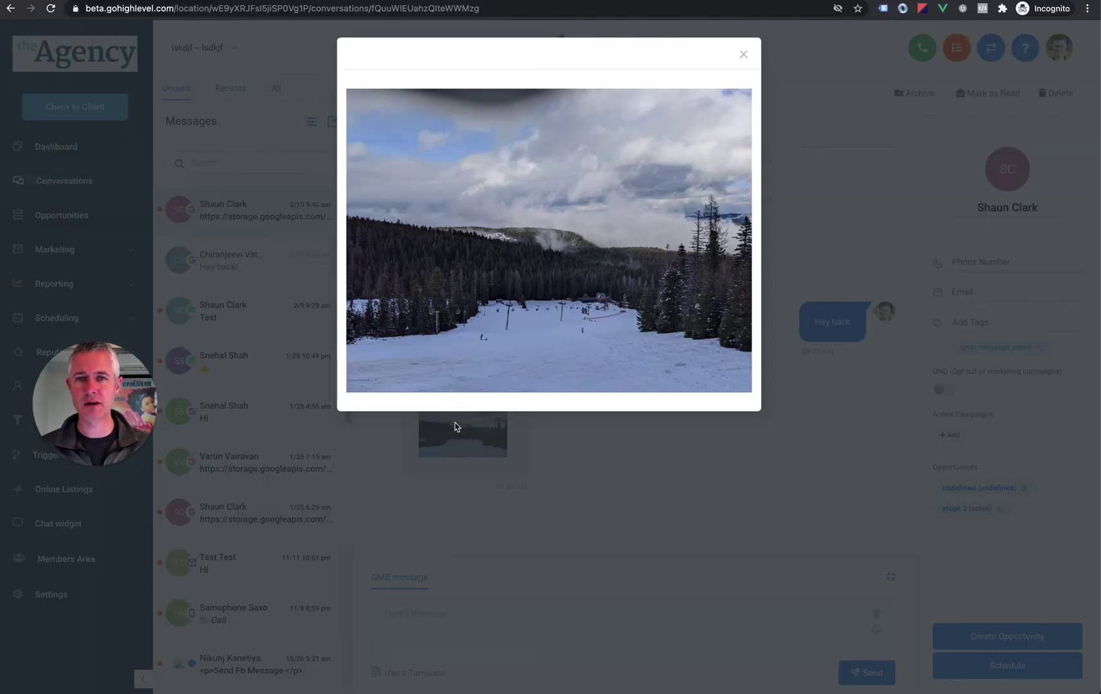
pyautogui.click(743, 55)
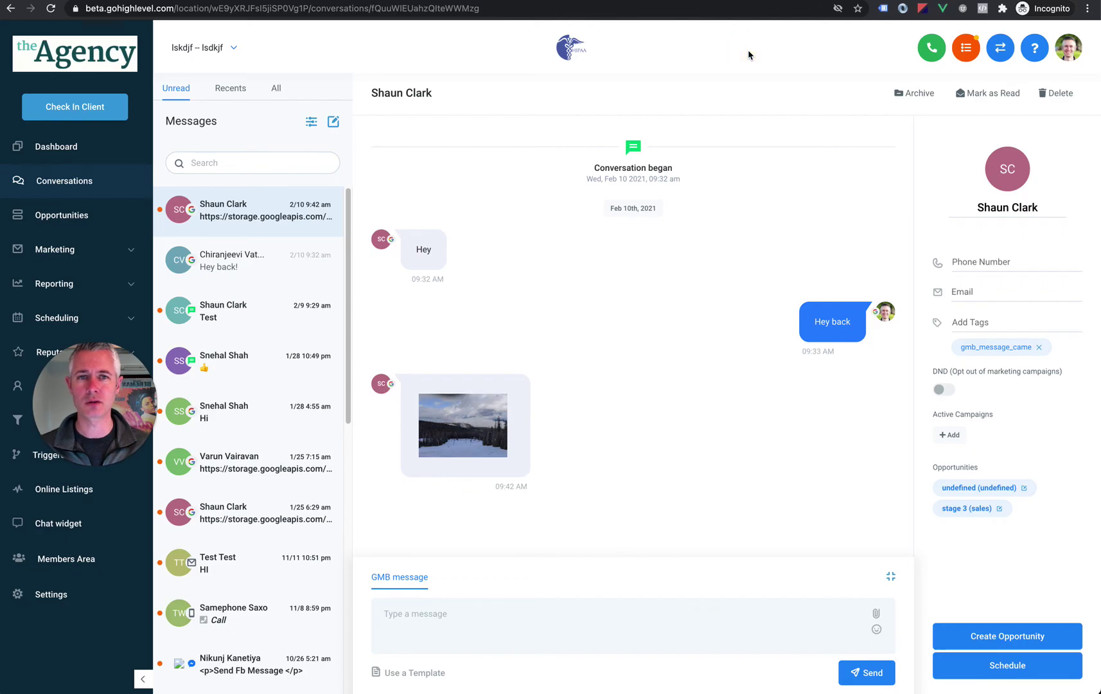